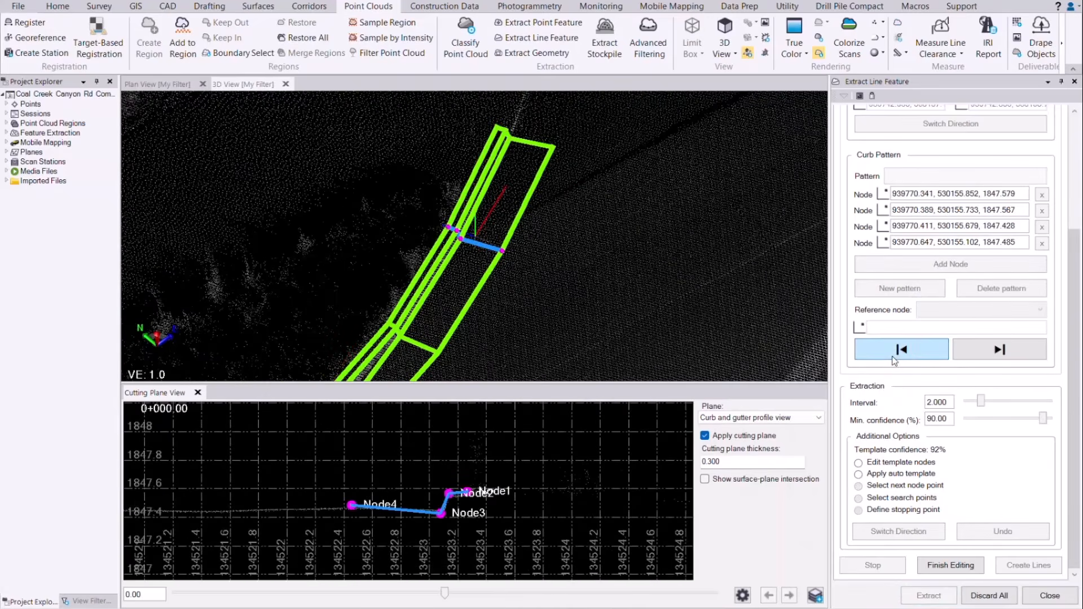
# Step: Advance the curb extraction two steps, then move template Node3 to a new profile point
pyautogui.click(892, 351)
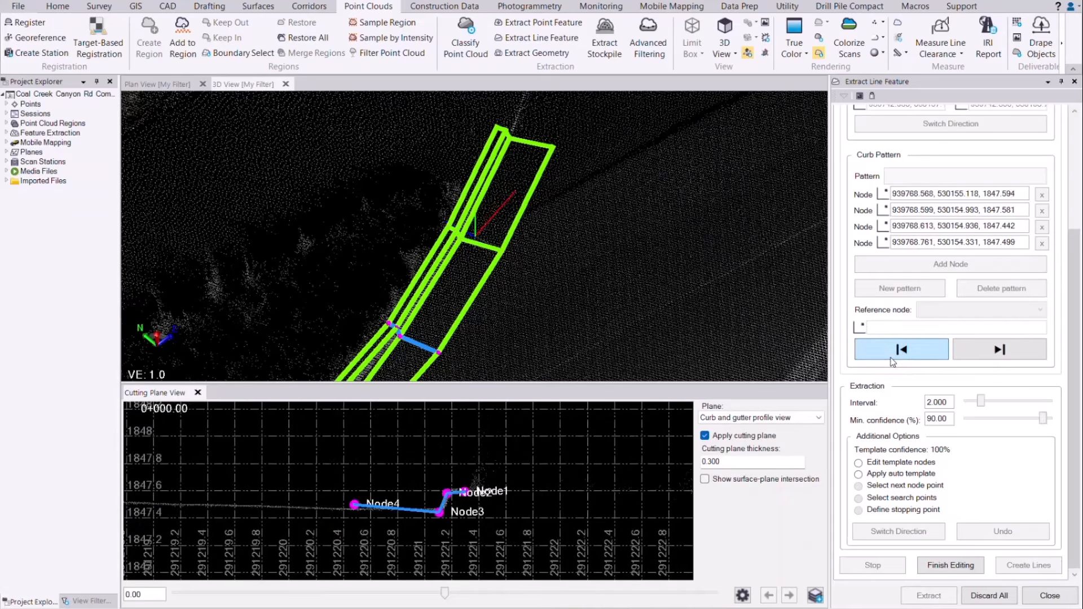
pyautogui.click(890, 358)
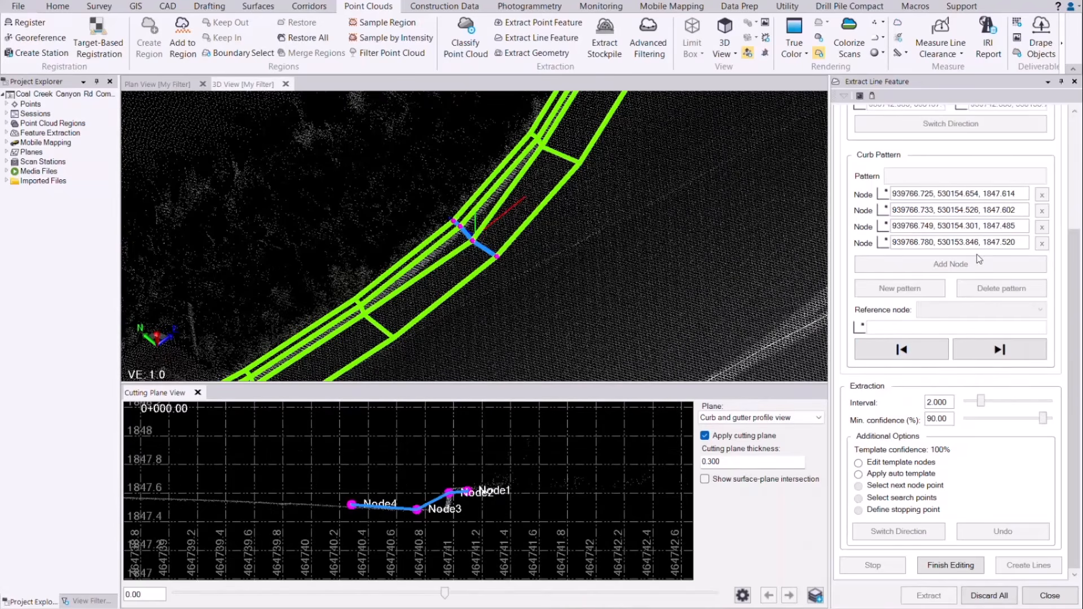
pyautogui.doubleClick(908, 226)
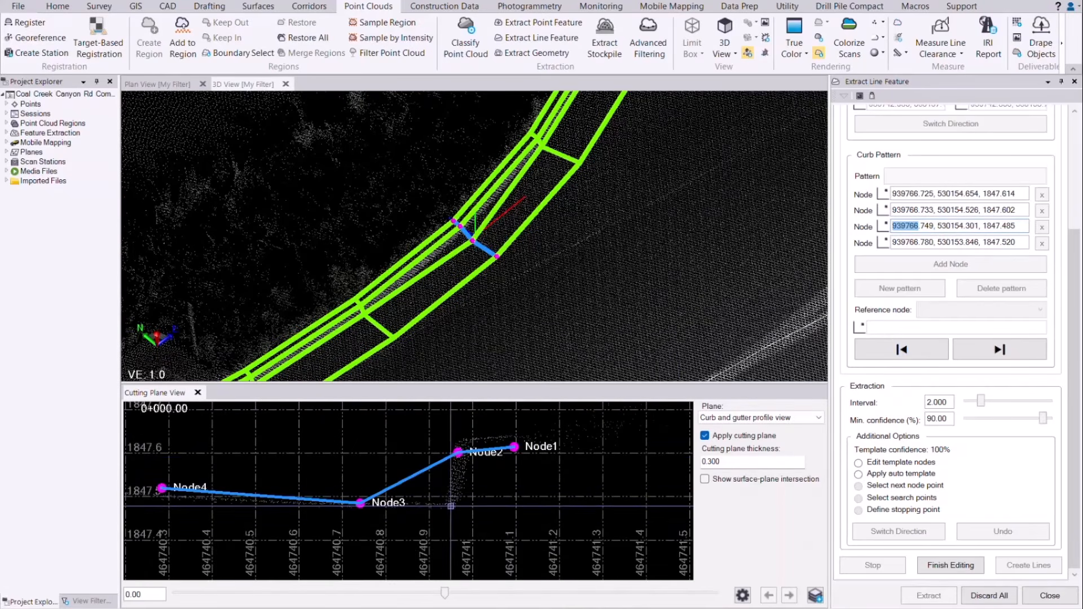
pyautogui.click(451, 506)
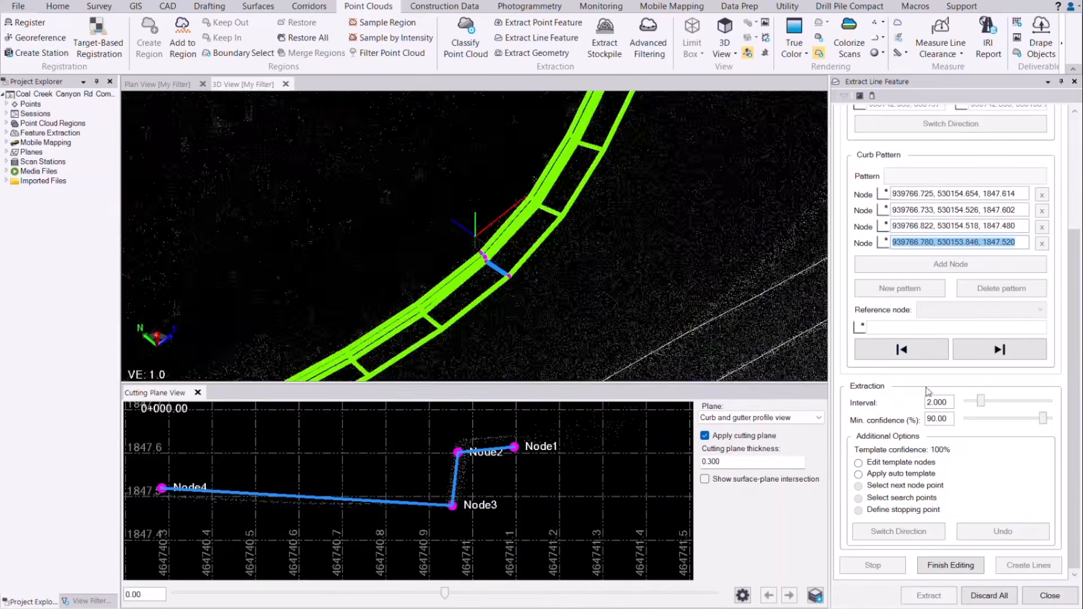
pyautogui.click(941, 566)
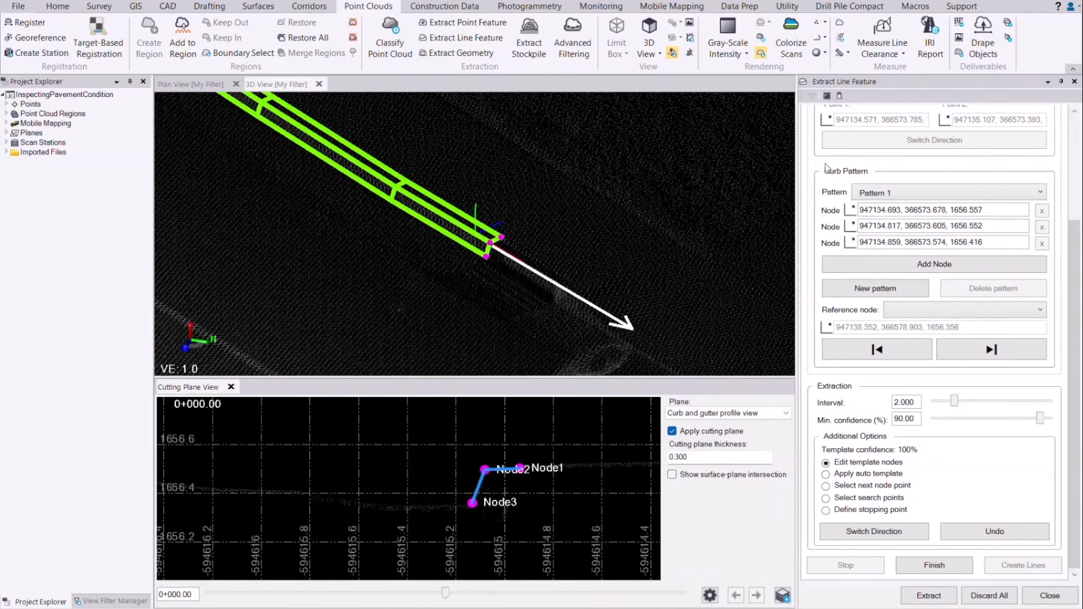
# Step: Create a 'Drainage Grate' curb pattern with a fourth node placed over the grate
pyautogui.click(856, 290)
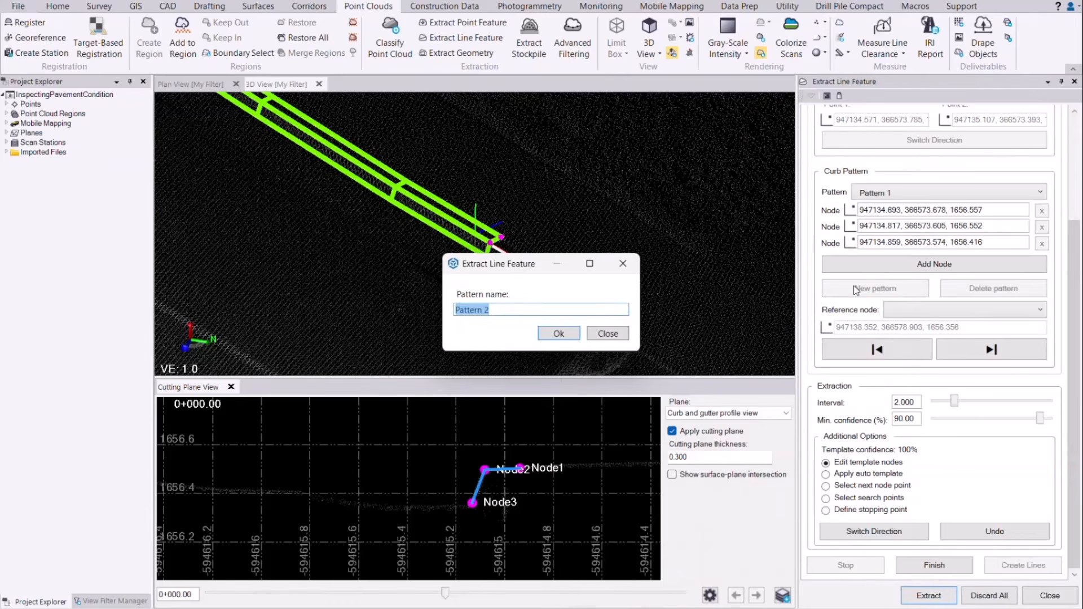
pyautogui.write('Drainage Grate')
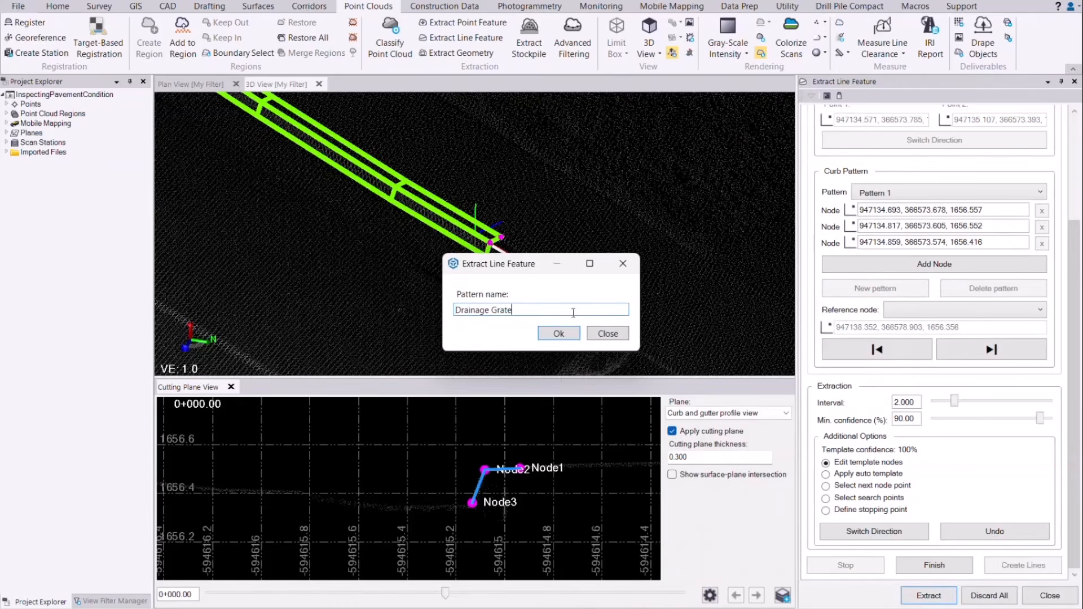
pyautogui.click(557, 335)
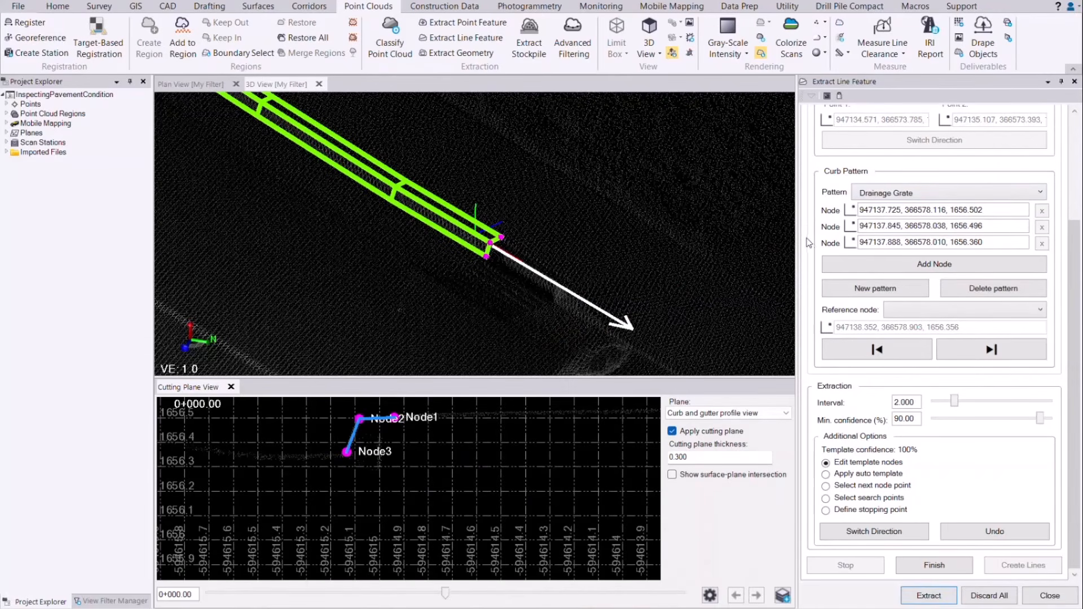
pyautogui.click(830, 269)
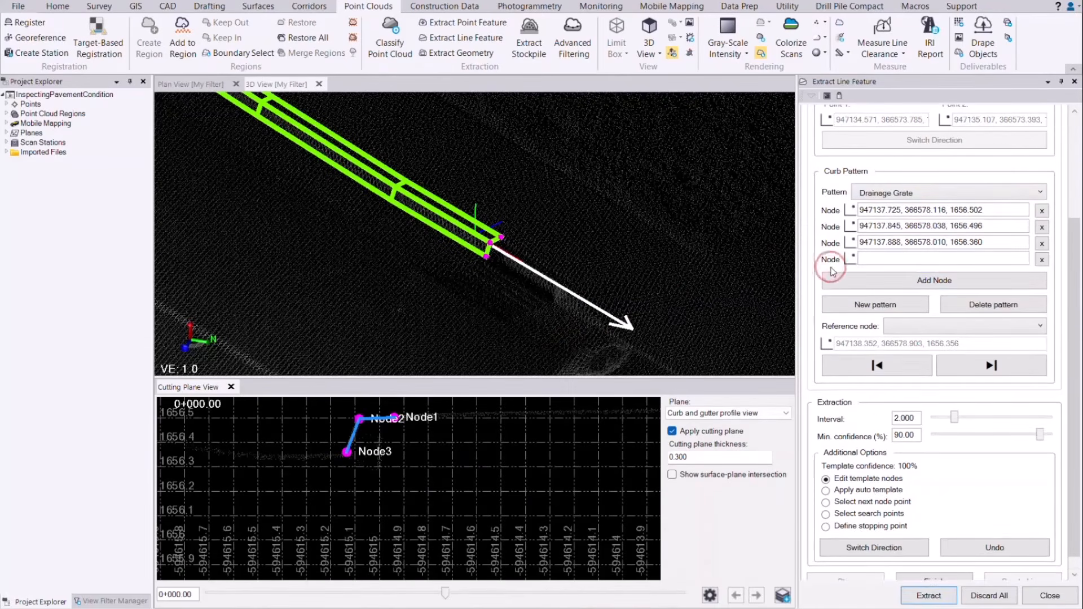
pyautogui.click(872, 262)
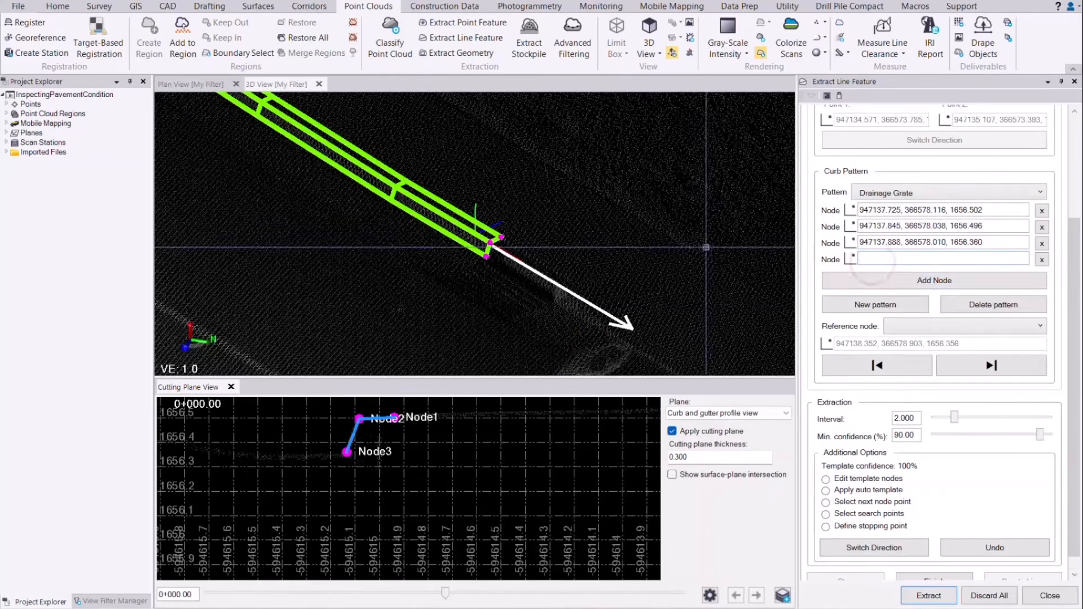
pyautogui.click(432, 278)
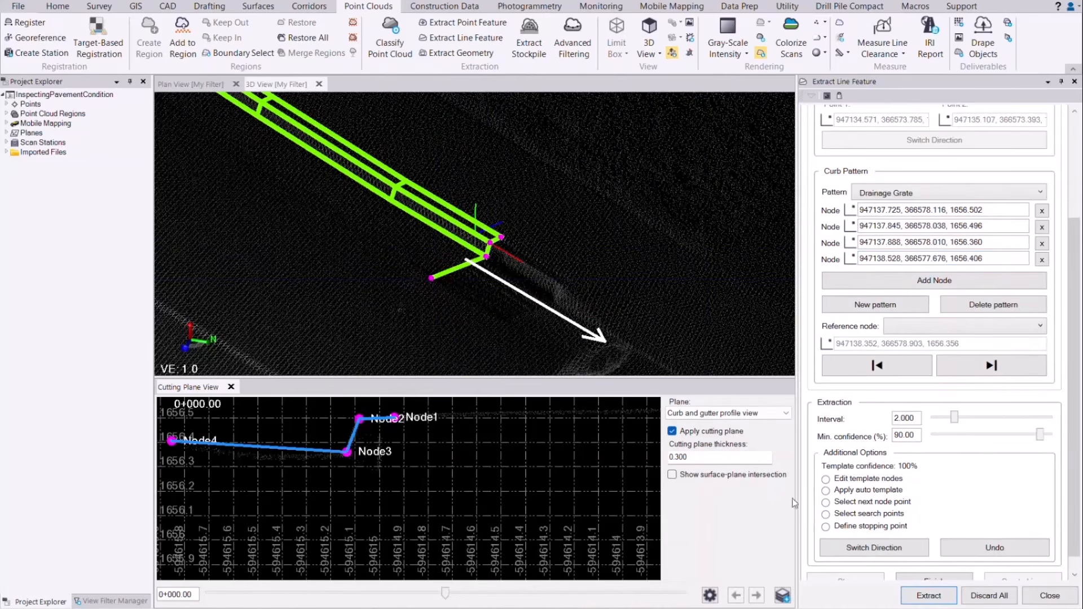
# Step: Define a stopping point just past the grate and start extracting
pyautogui.click(861, 482)
pyautogui.click(852, 527)
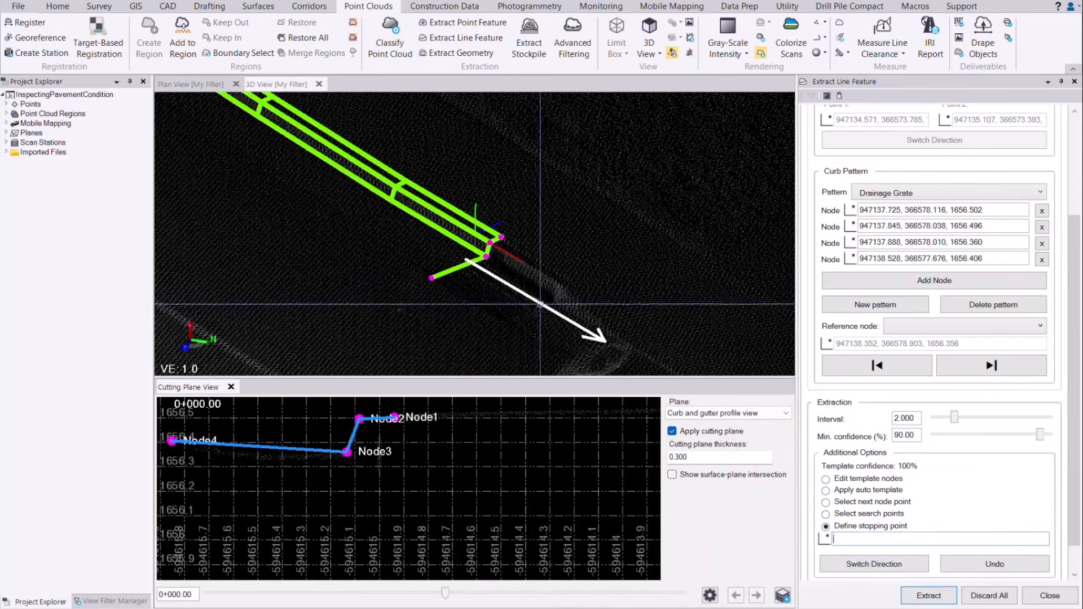
pyautogui.click(549, 308)
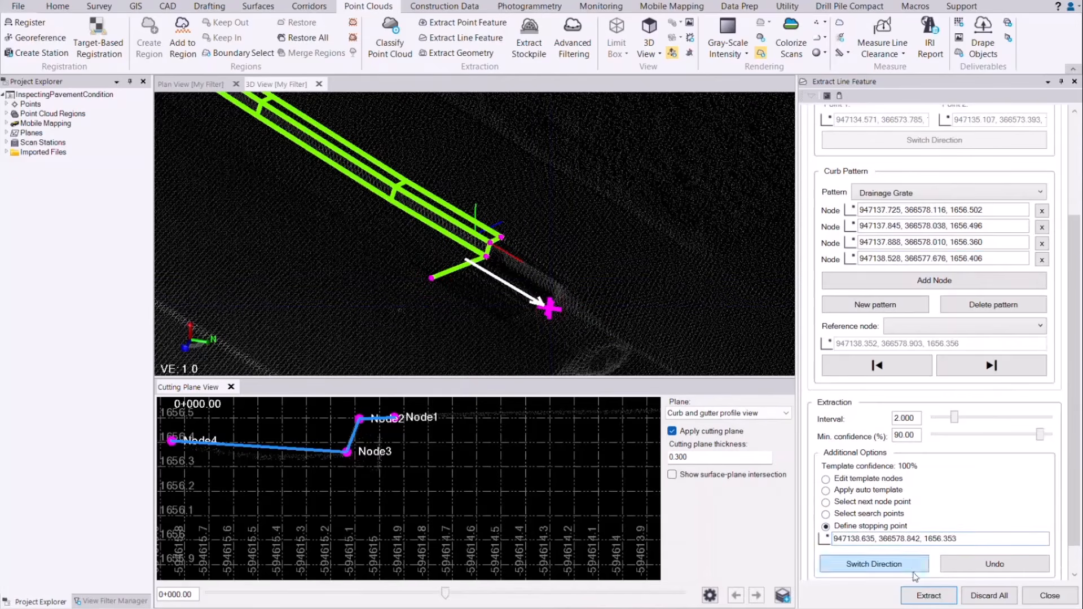
pyautogui.click(926, 595)
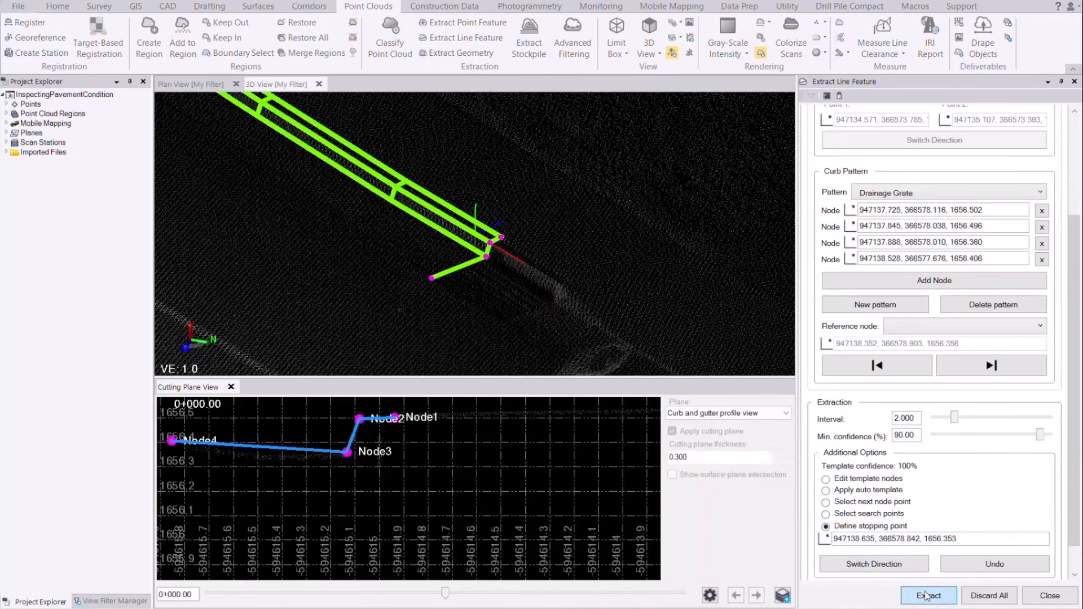
# Step: Extract to the stopping point, then return to Pattern 1 with Node 1 as reference node
pyautogui.click(926, 596)
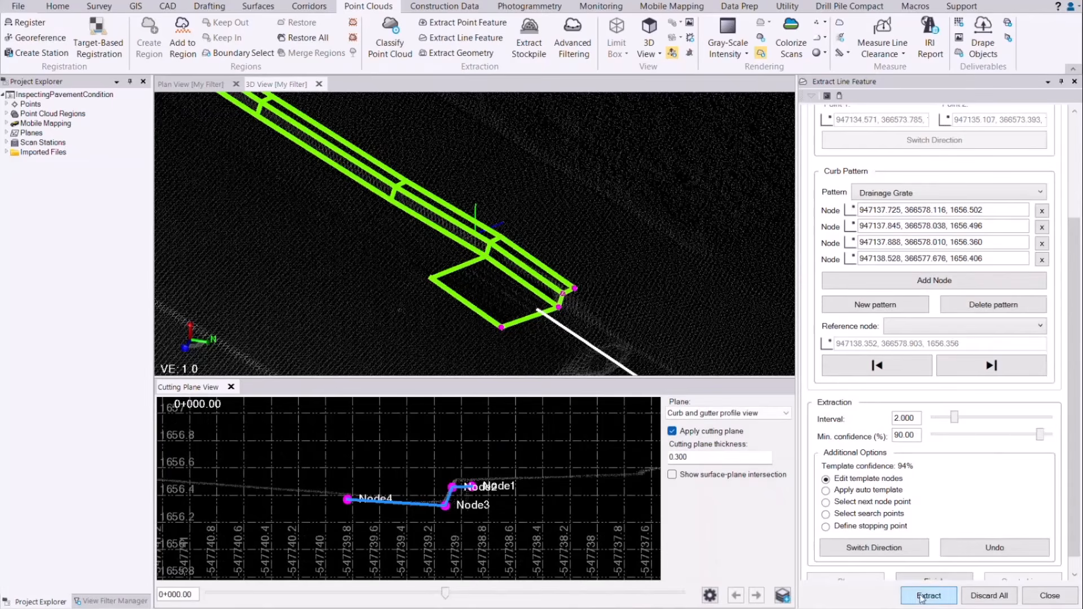
pyautogui.click(928, 194)
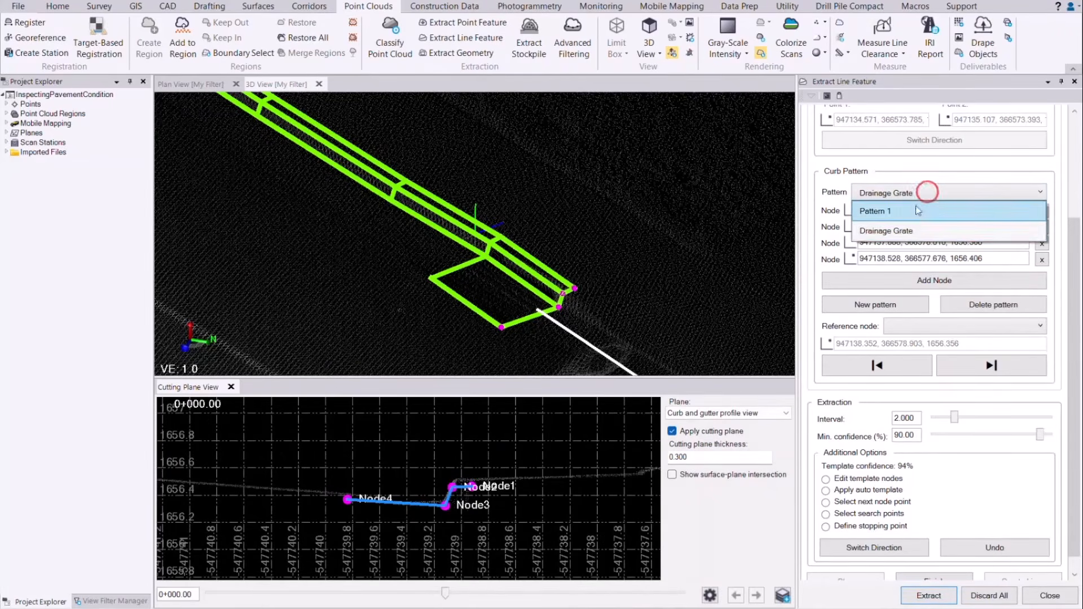
pyautogui.click(918, 210)
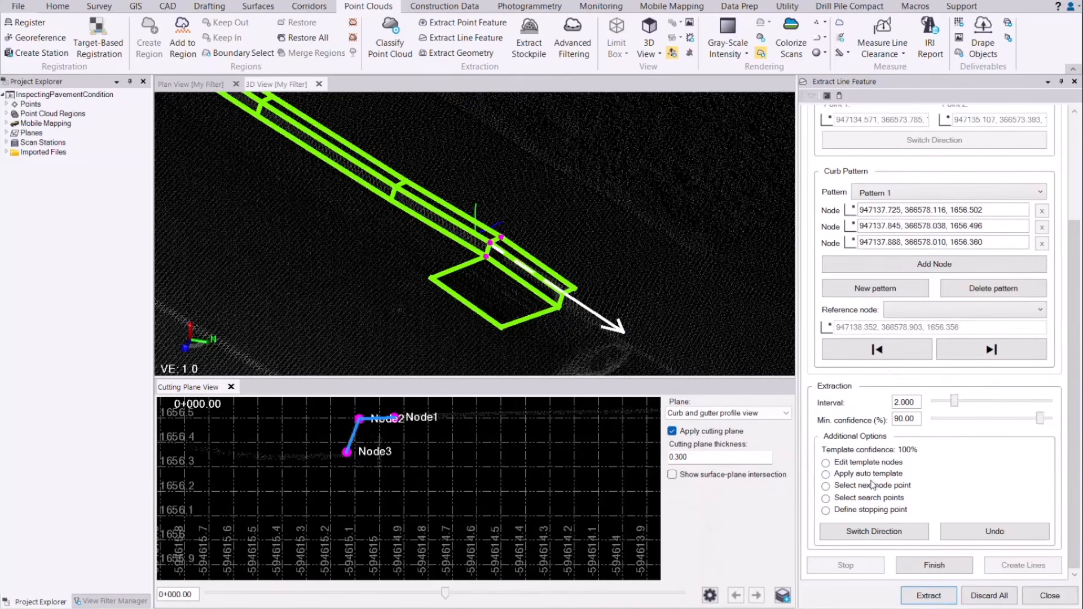
pyautogui.click(896, 311)
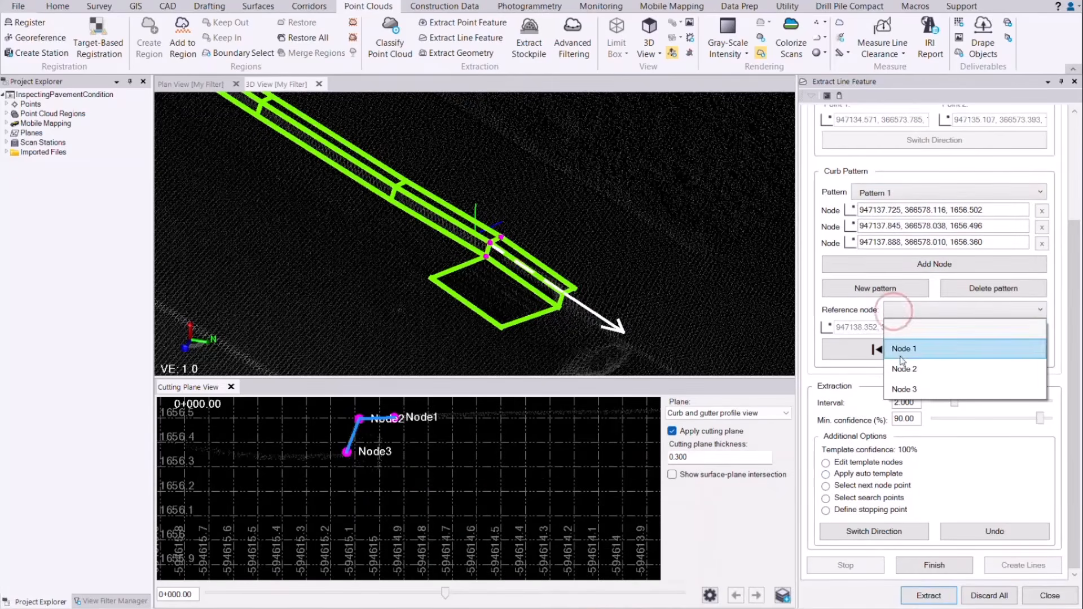
pyautogui.click(903, 351)
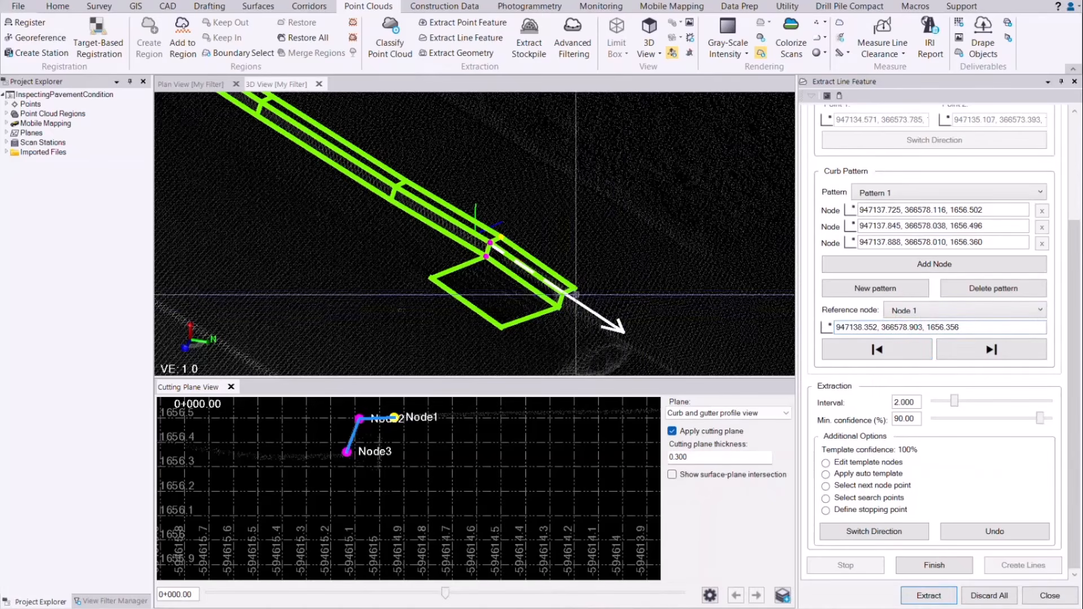
# Step: Pick a curb point beyond the grate and extract twice farther down the road
pyautogui.click(573, 288)
pyautogui.moveTo(576, 292); pyautogui.dragTo(641, 295, button='right')
pyautogui.click(939, 602)
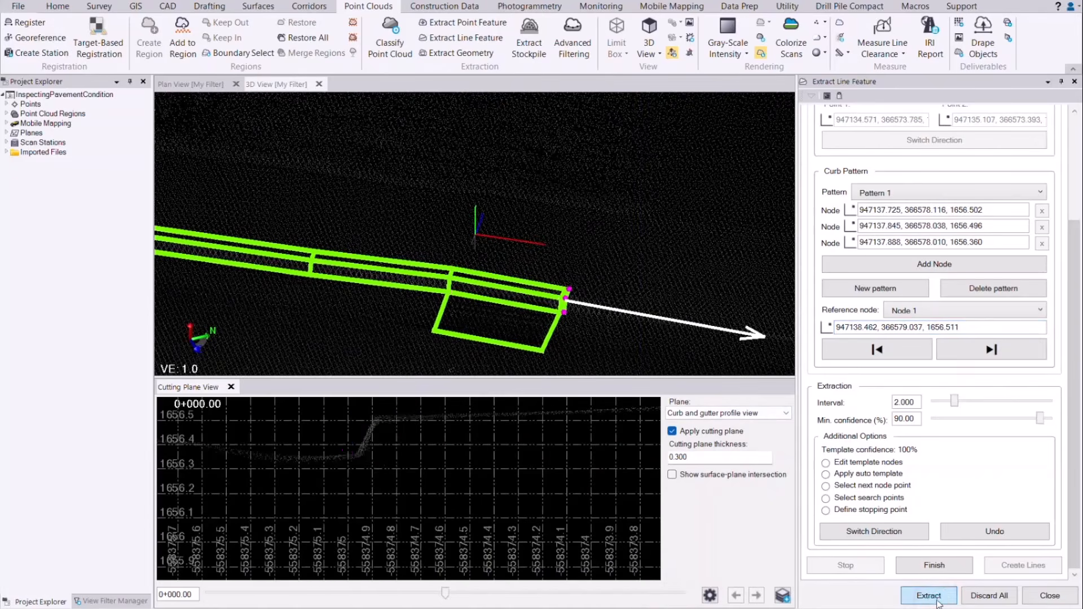
pyautogui.click(936, 599)
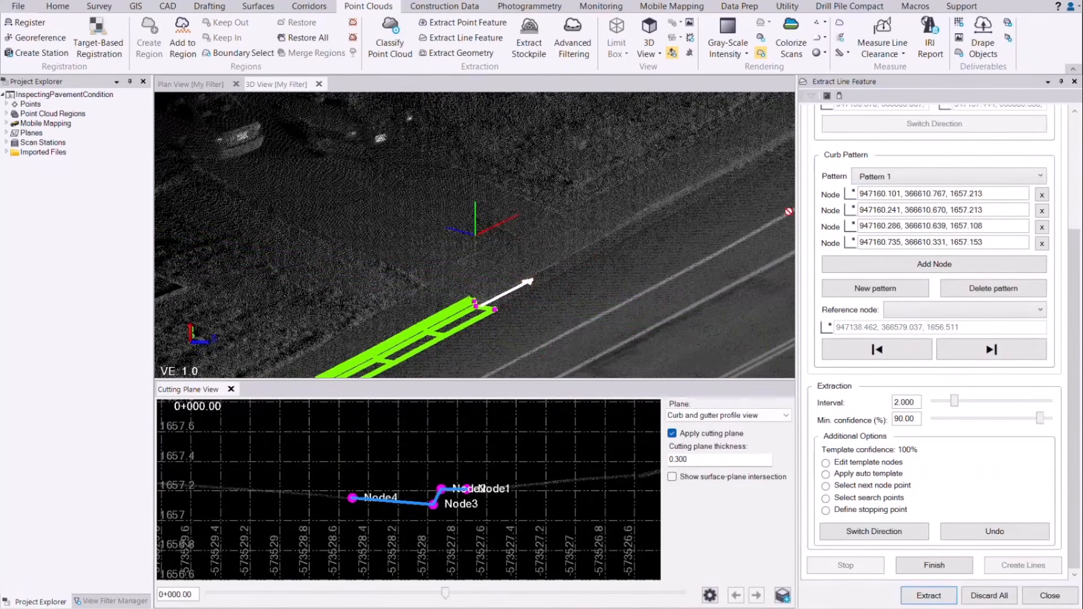
# Step: Extract the curb across the driveway using the Driveway pattern
pyautogui.click(887, 178)
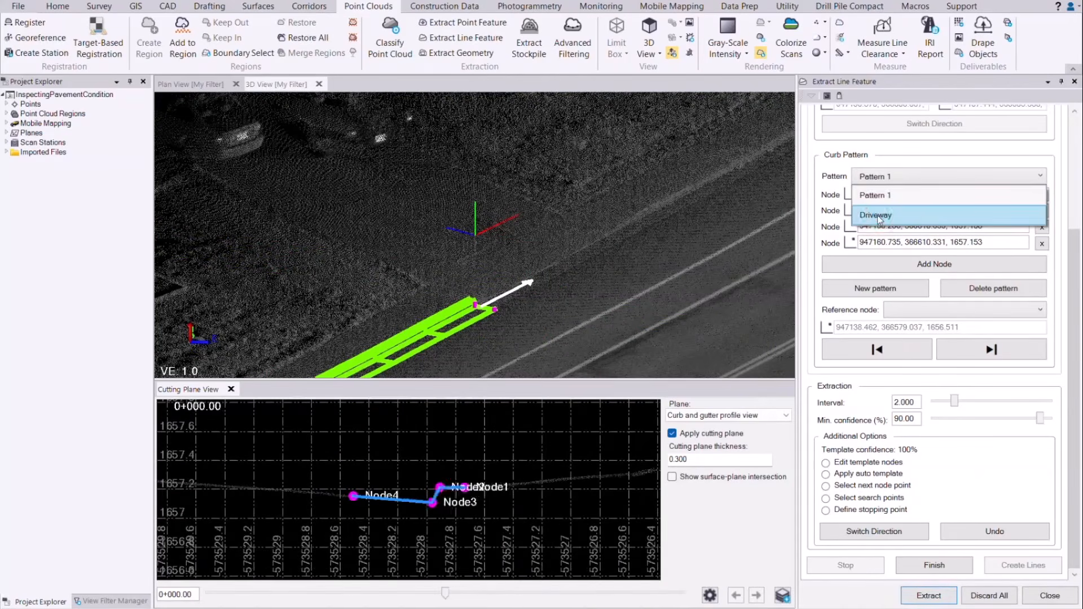
pyautogui.click(878, 215)
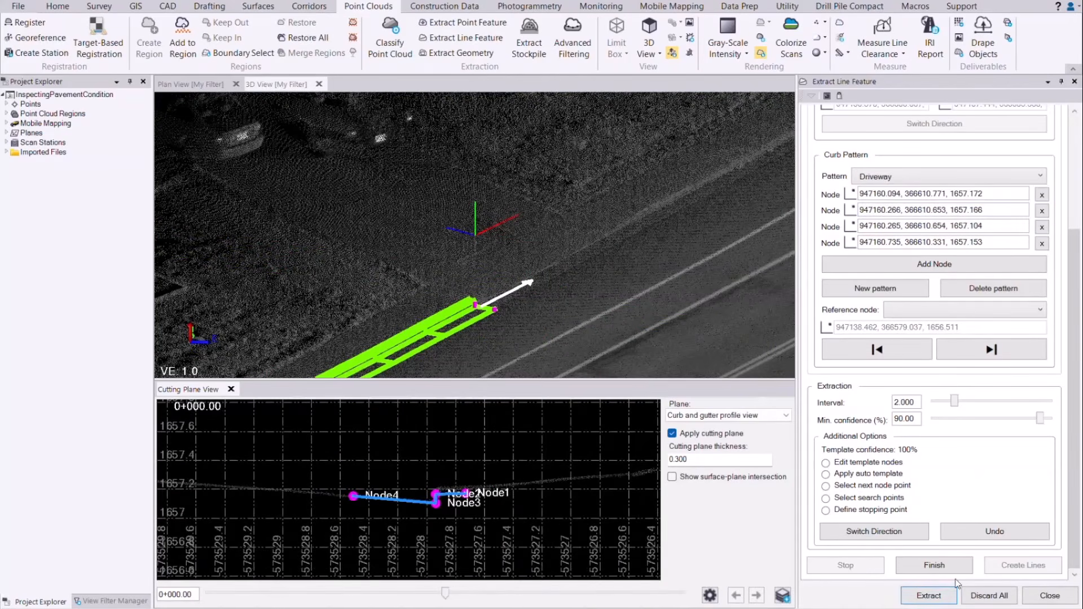
pyautogui.click(930, 597)
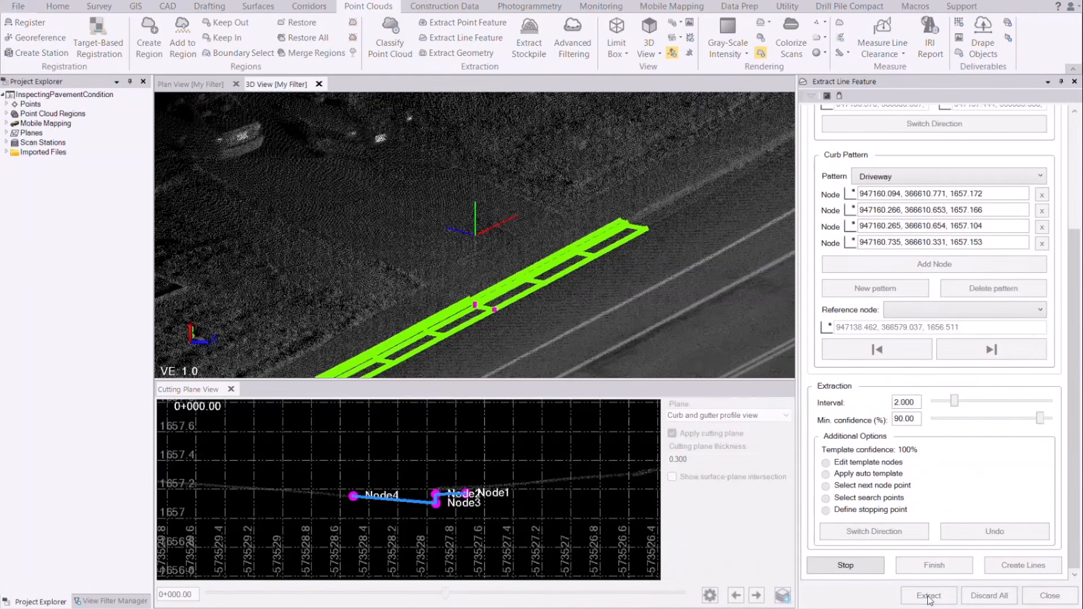
# Step: Switch back to Pattern 1 with Node 2 as reference, picked beyond the driveway
pyautogui.click(890, 174)
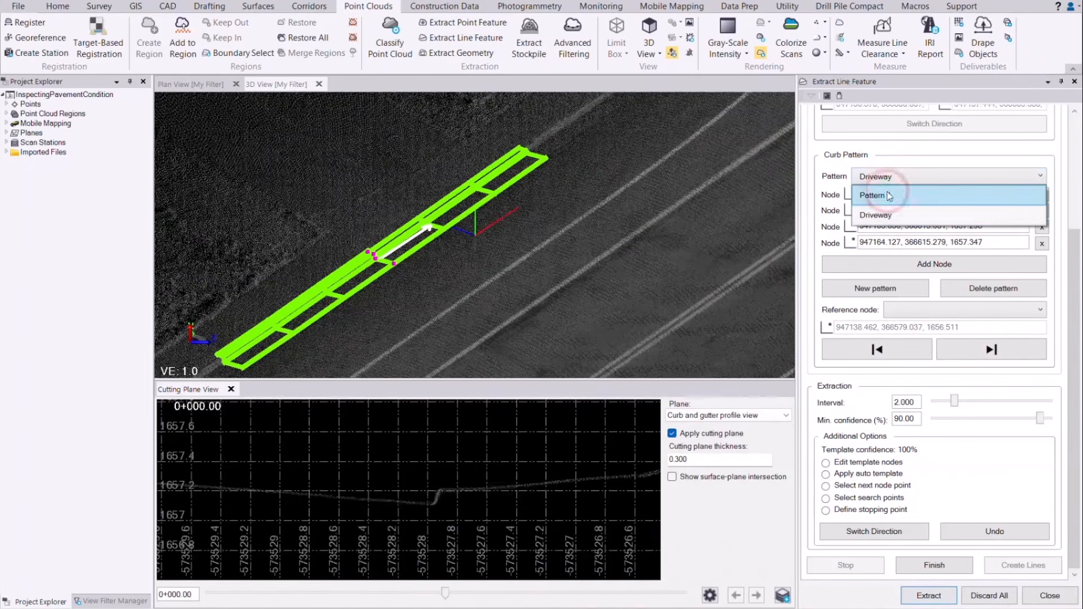
pyautogui.click(889, 196)
pyautogui.click(900, 310)
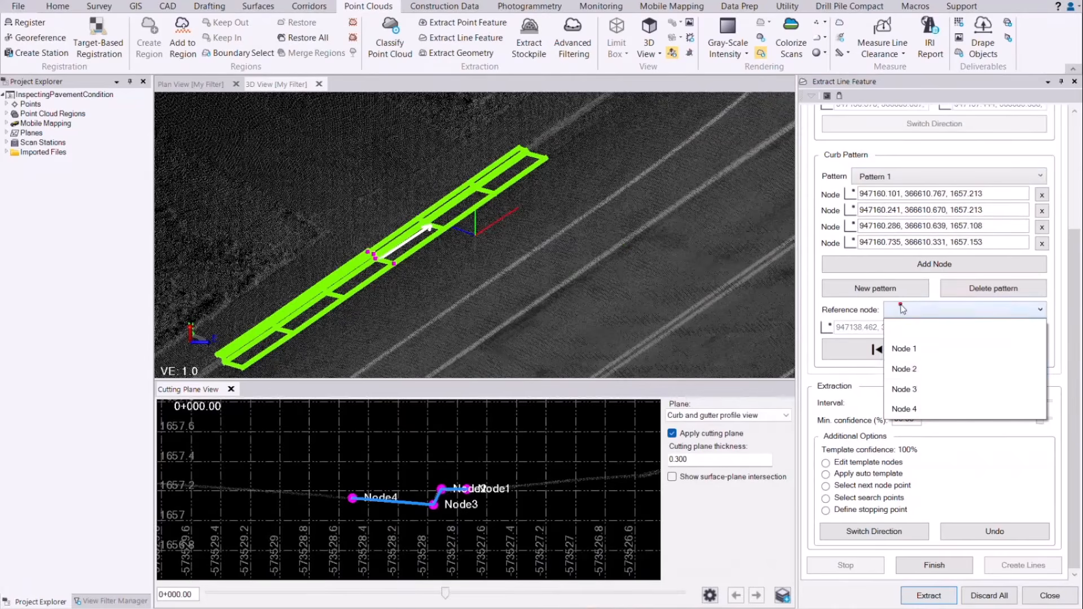
pyautogui.click(909, 371)
pyautogui.click(927, 329)
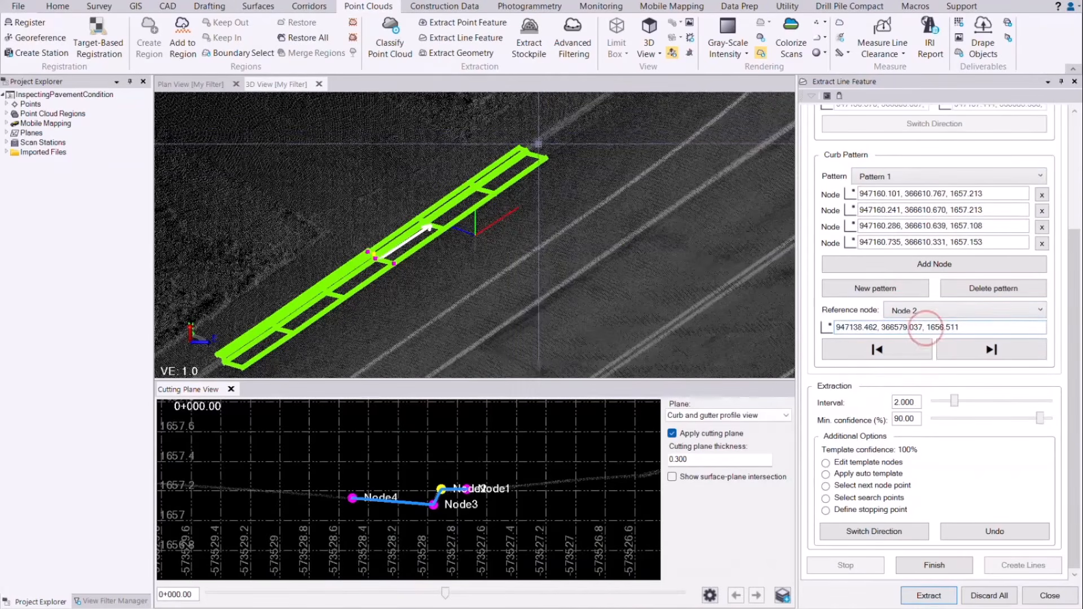
pyautogui.click(525, 151)
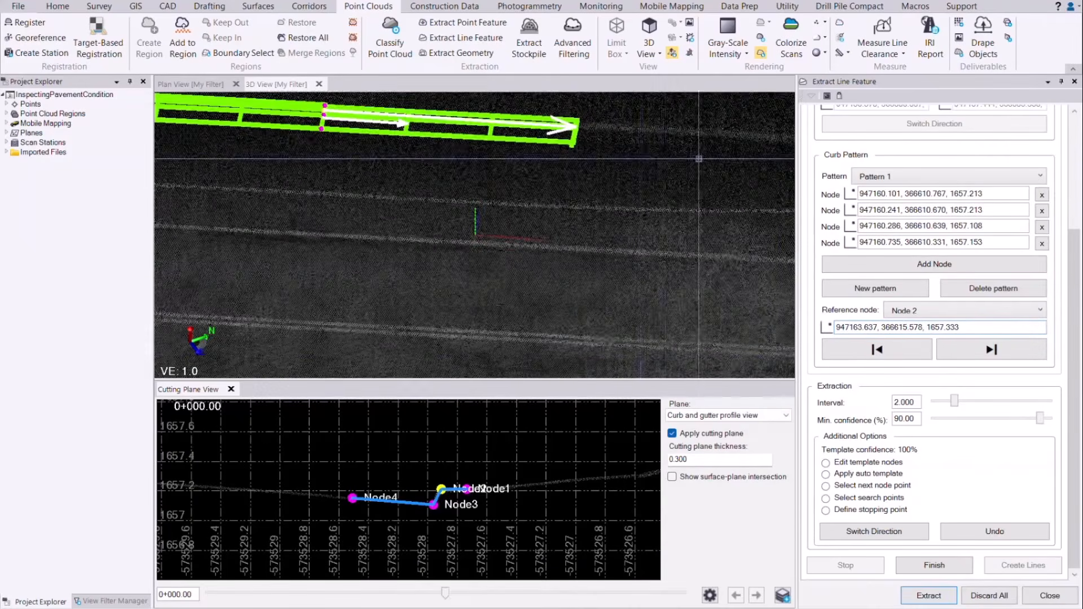
# Step: Extract once more along the curb up to where it curves away
pyautogui.click(919, 597)
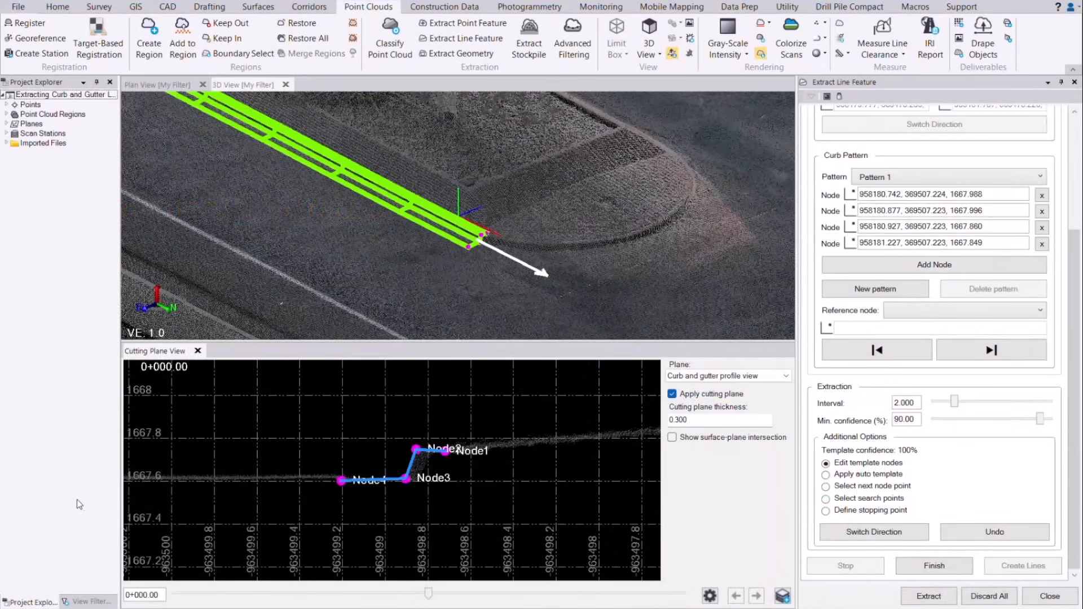
# Step: Extract the curb around the curved return at a 0.100 interval
pyautogui.click(929, 596)
pyautogui.moveTo(956, 403); pyautogui.dragTo(927, 407)
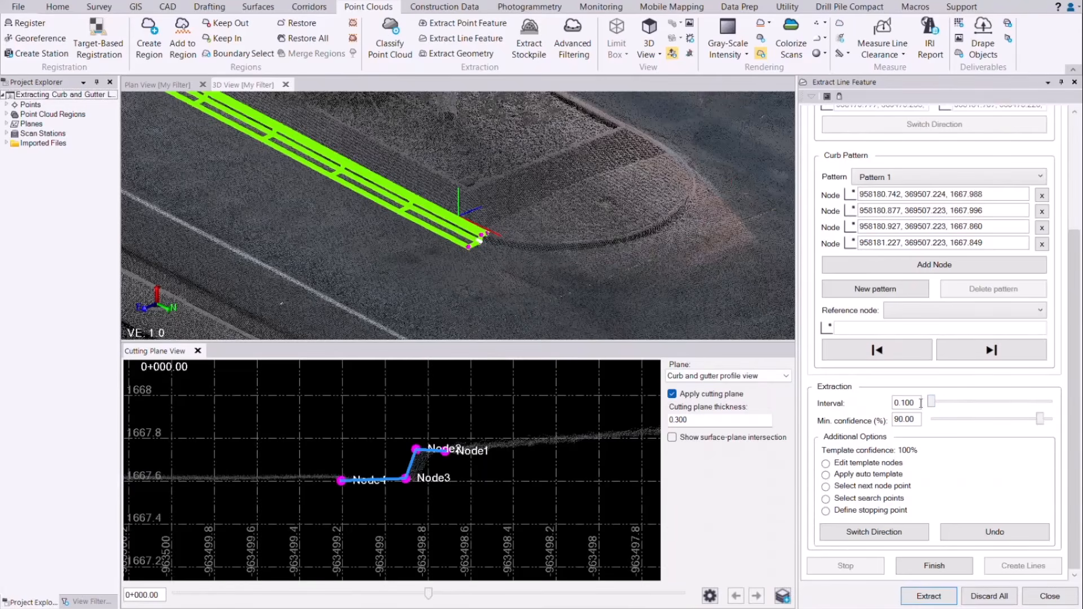
pyautogui.click(916, 595)
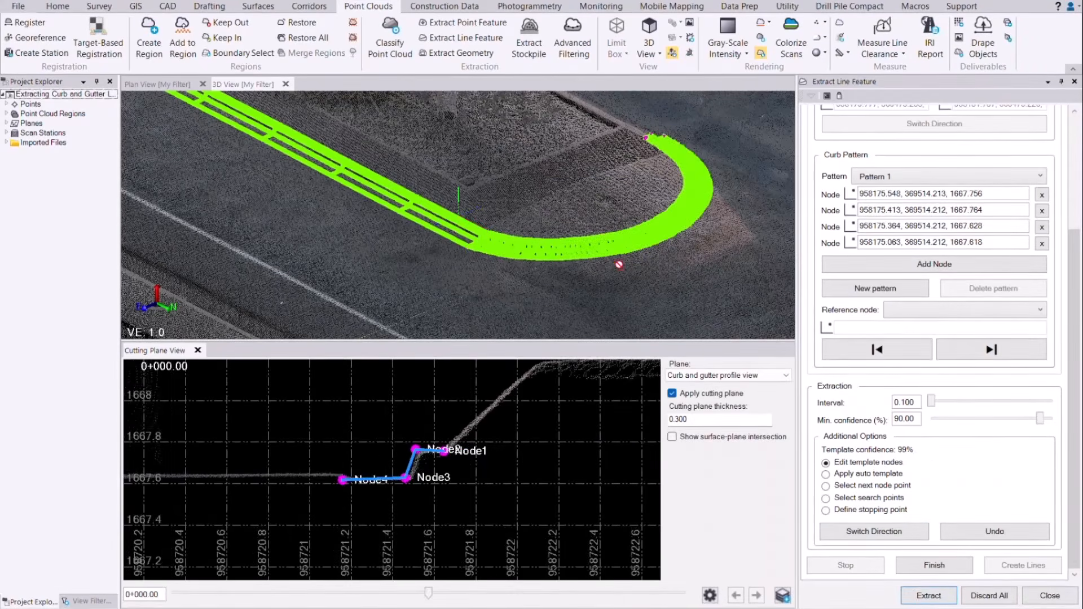
# Step: Reset the interval to 2.000 and resume extracting along the straight curb
pyautogui.doubleClick(908, 403)
pyautogui.write('2')
pyautogui.click(889, 401)
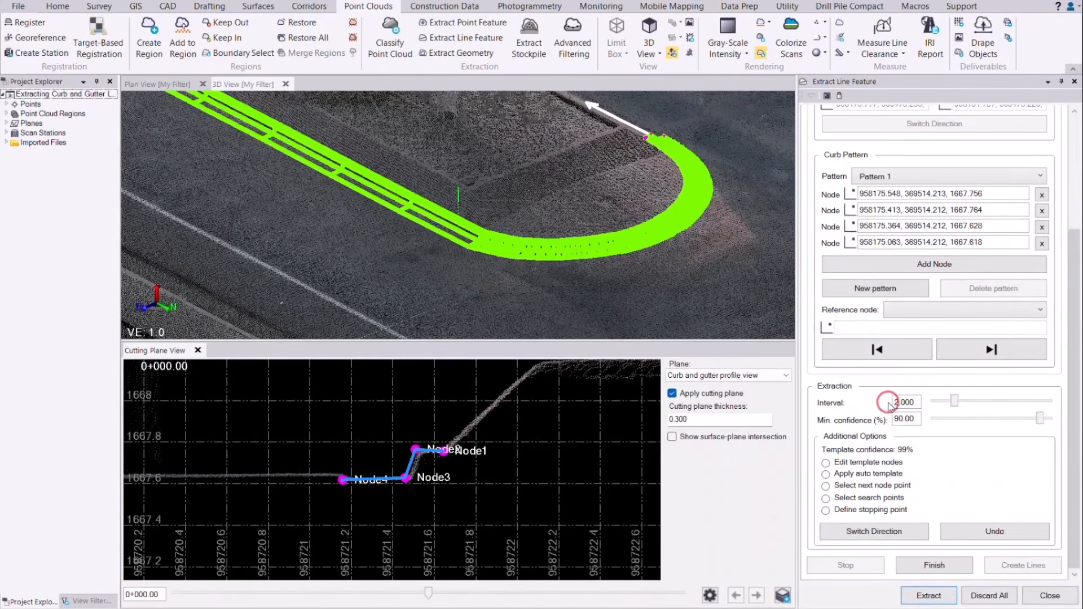
pyautogui.click(908, 596)
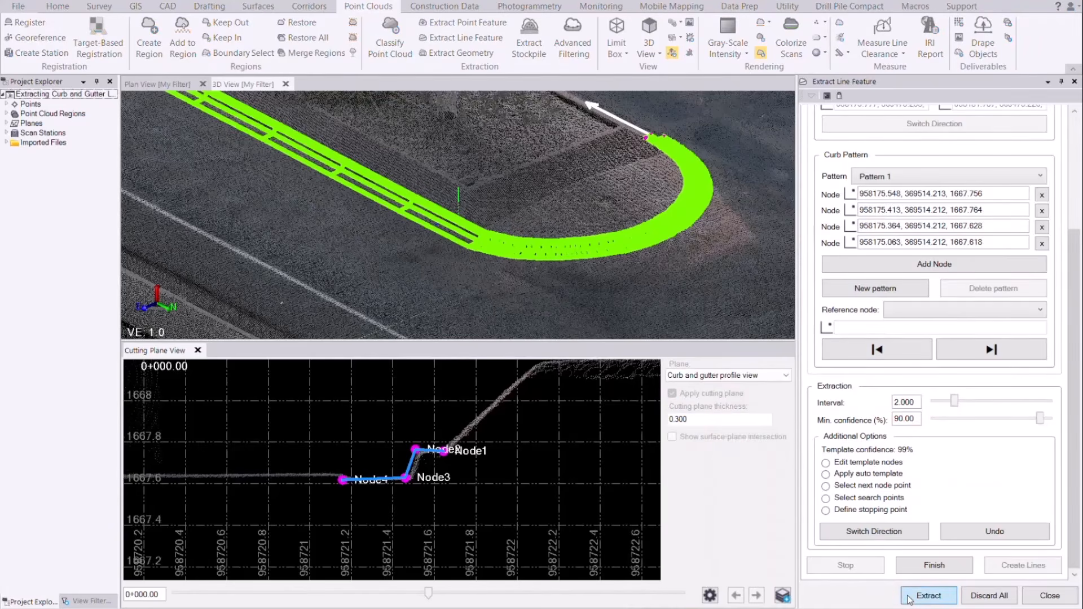